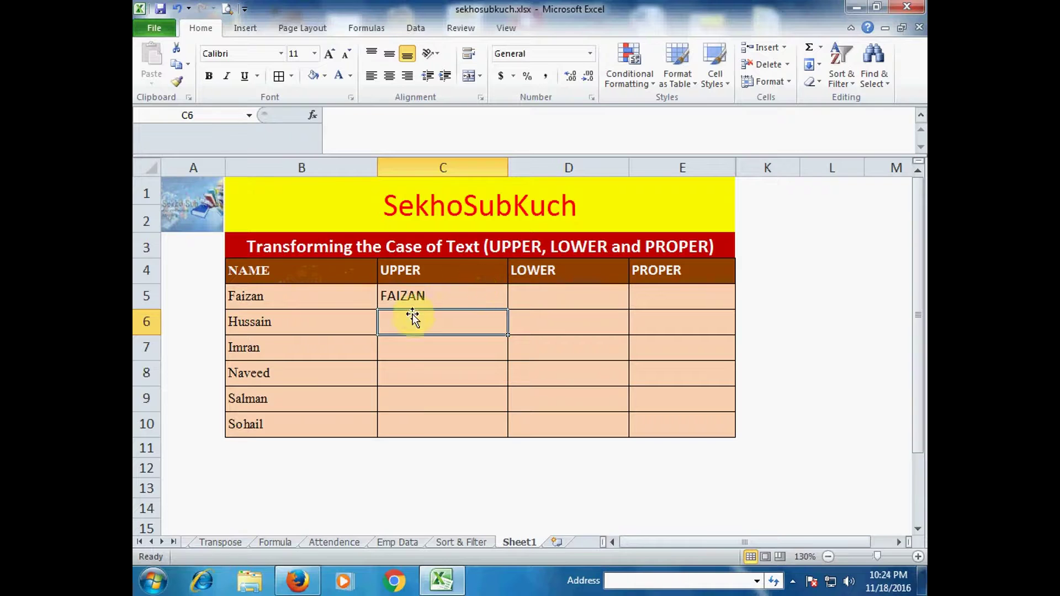
Fill the UPPER formula from C5 down through C10
{"action": "double_click", "coordinate": [509, 311]}
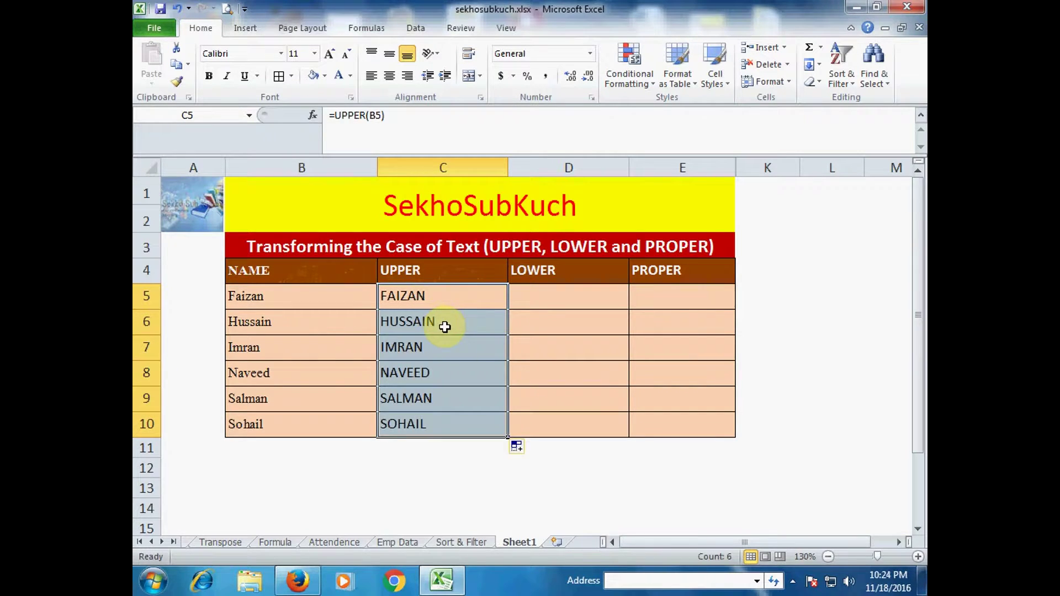
{"action": "left_click", "coordinate": [458, 297]}
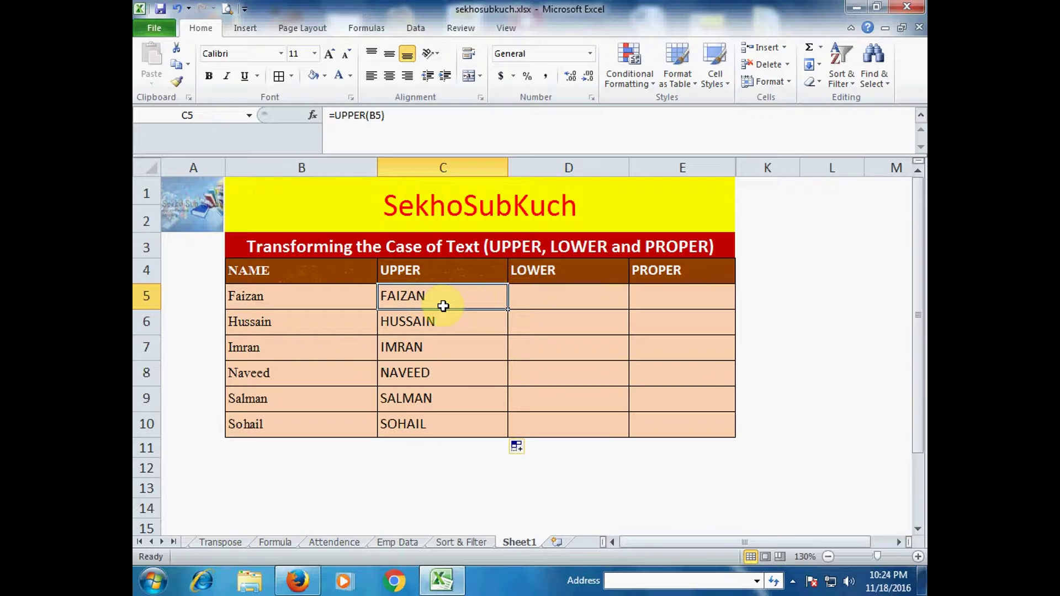
{"action": "left_click", "coordinate": [267, 296]}
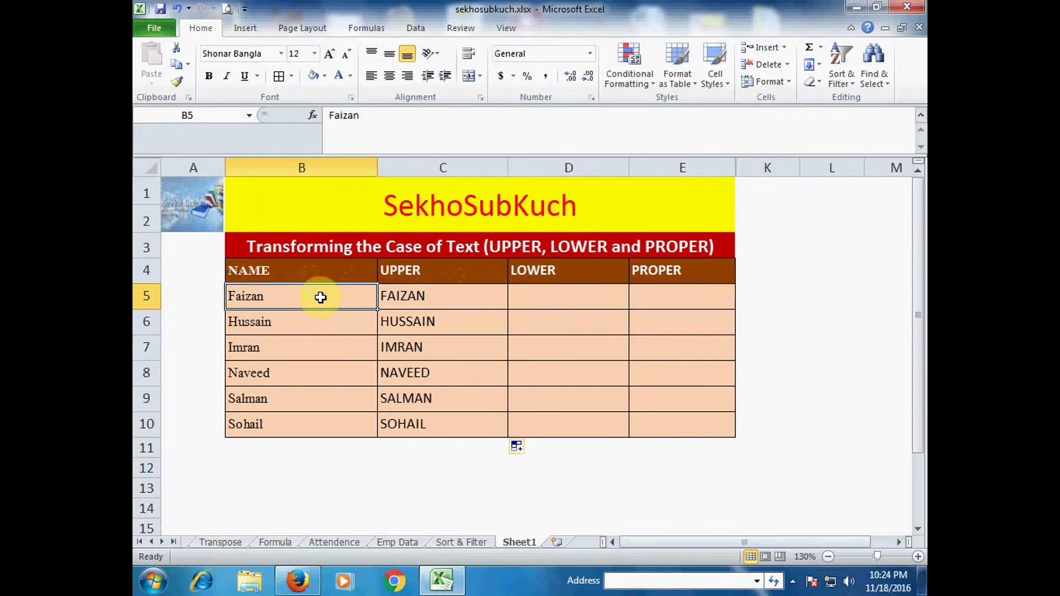
Enter =LOWER(B5) in D5 and fill the formula down the LOWER column through D10
{"action": "left_click", "coordinate": [521, 300]}
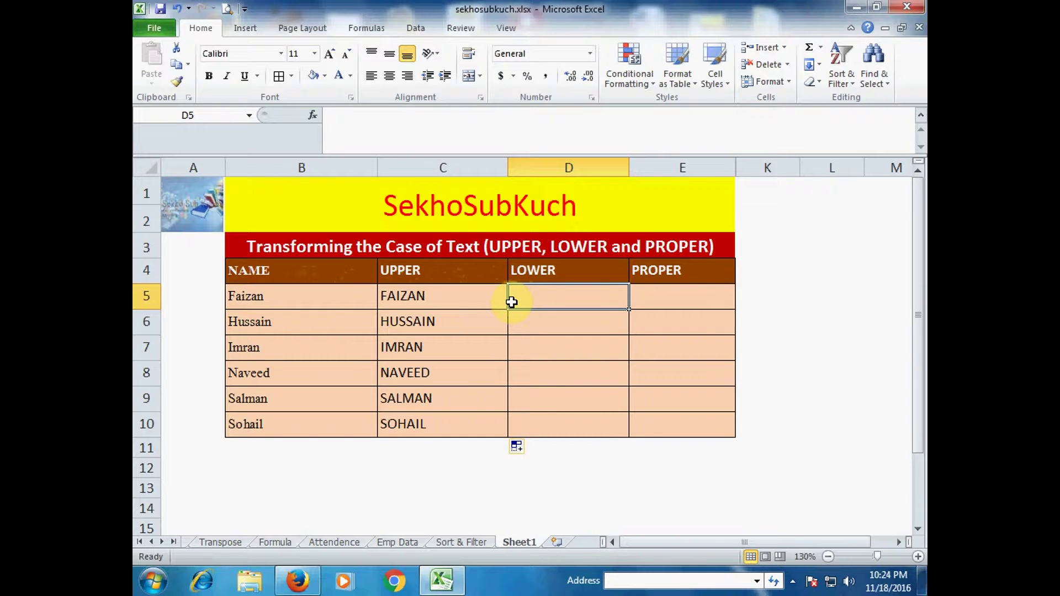
{"action": "type", "text": "="}
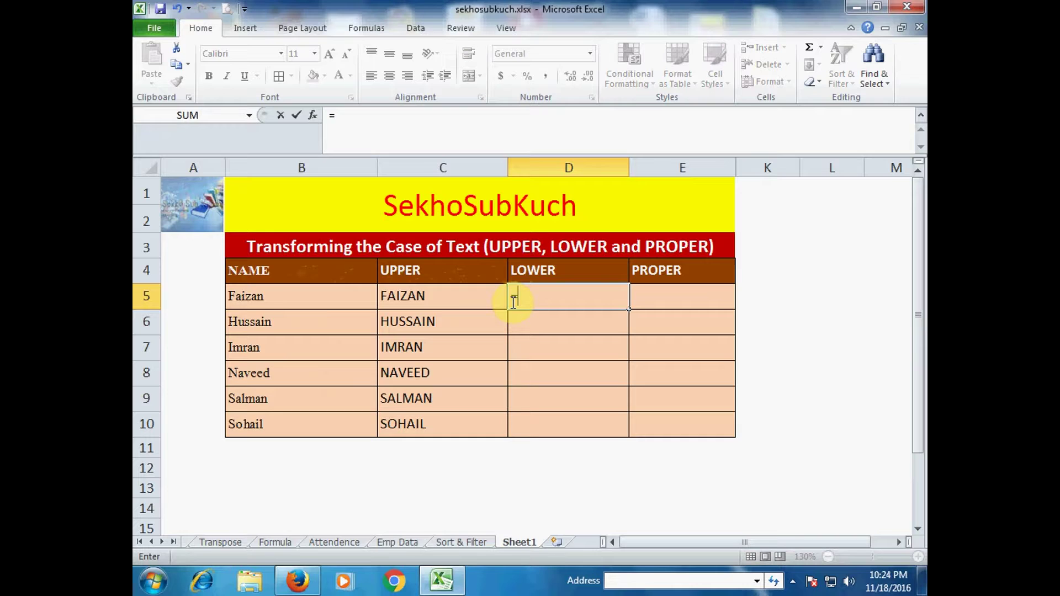
{"action": "type", "text": "lo"}
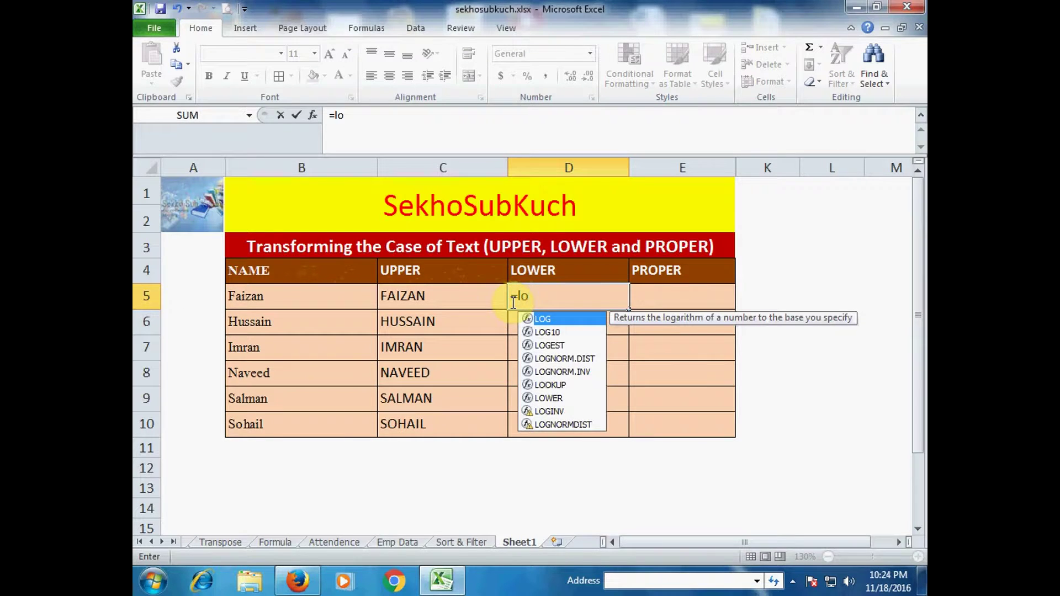
{"action": "type", "text": "w"}
{"action": "key", "text": "Tab"}
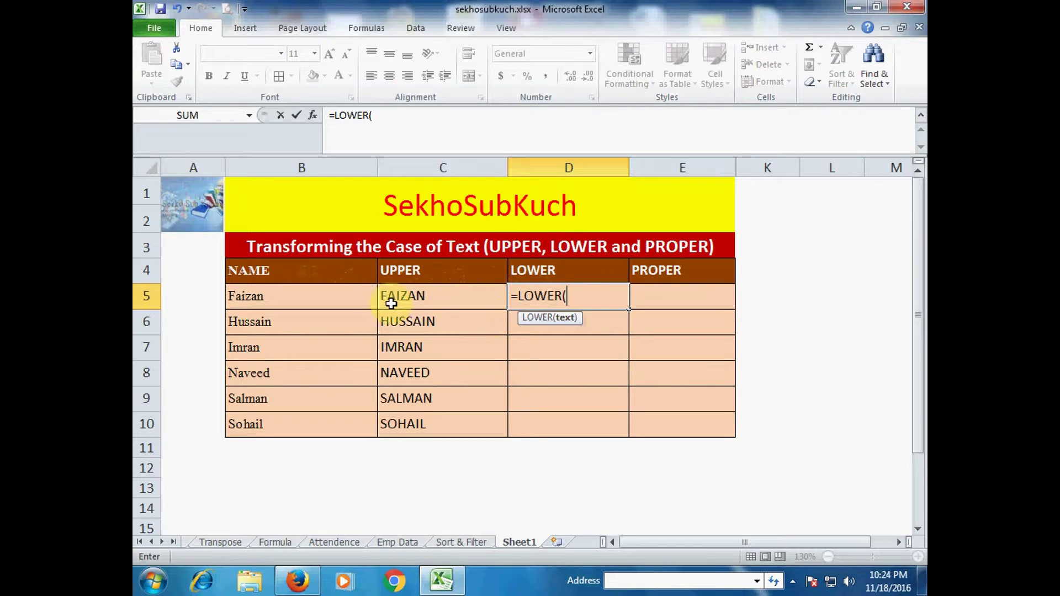
{"action": "left_click", "coordinate": [246, 301]}
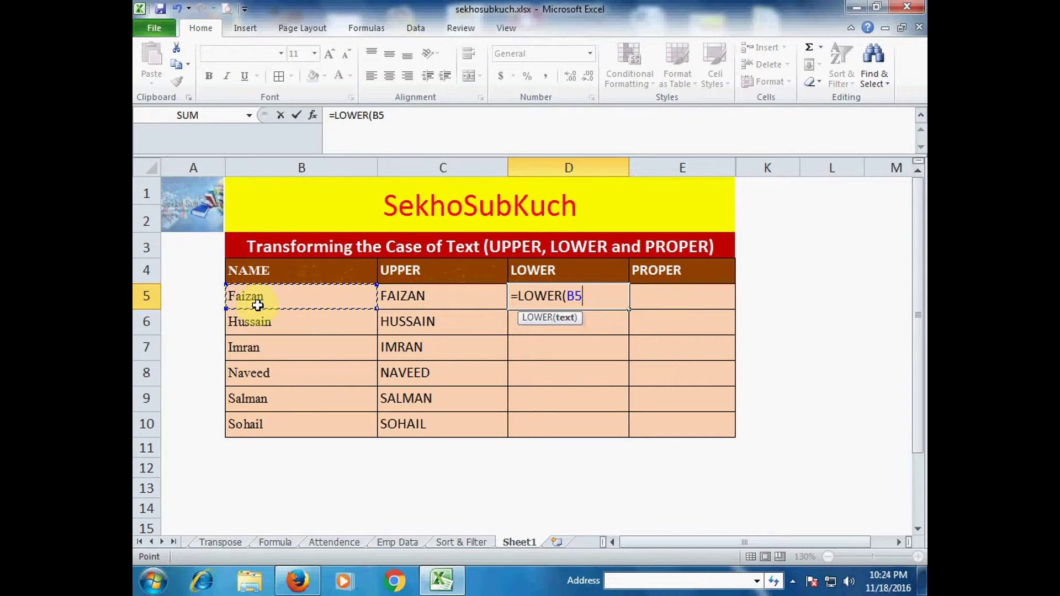
{"action": "key", "text": "Return"}
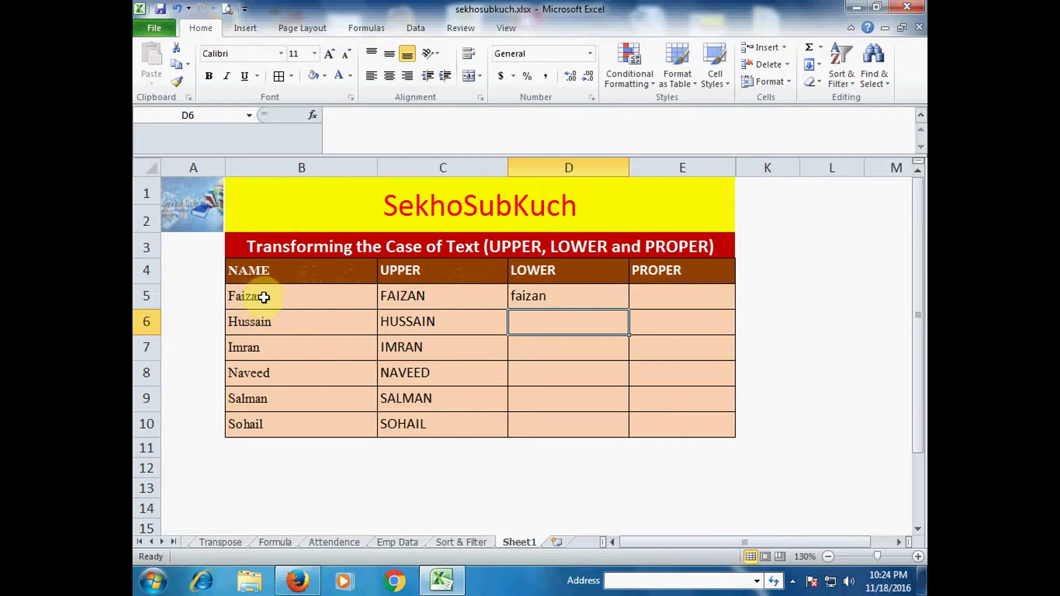
{"action": "left_click", "coordinate": [522, 299]}
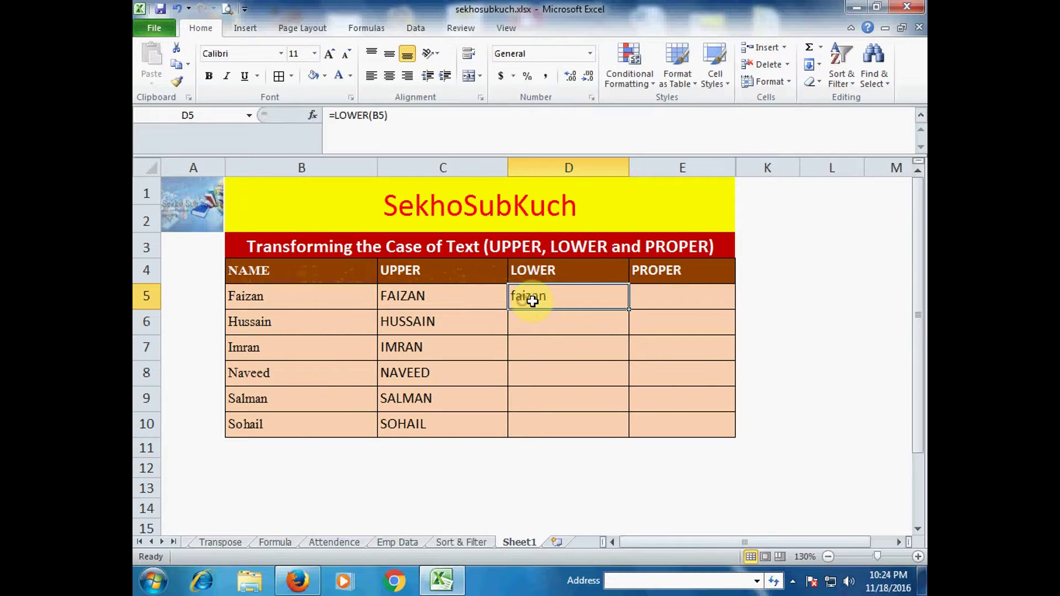
{"action": "double_click", "coordinate": [631, 312]}
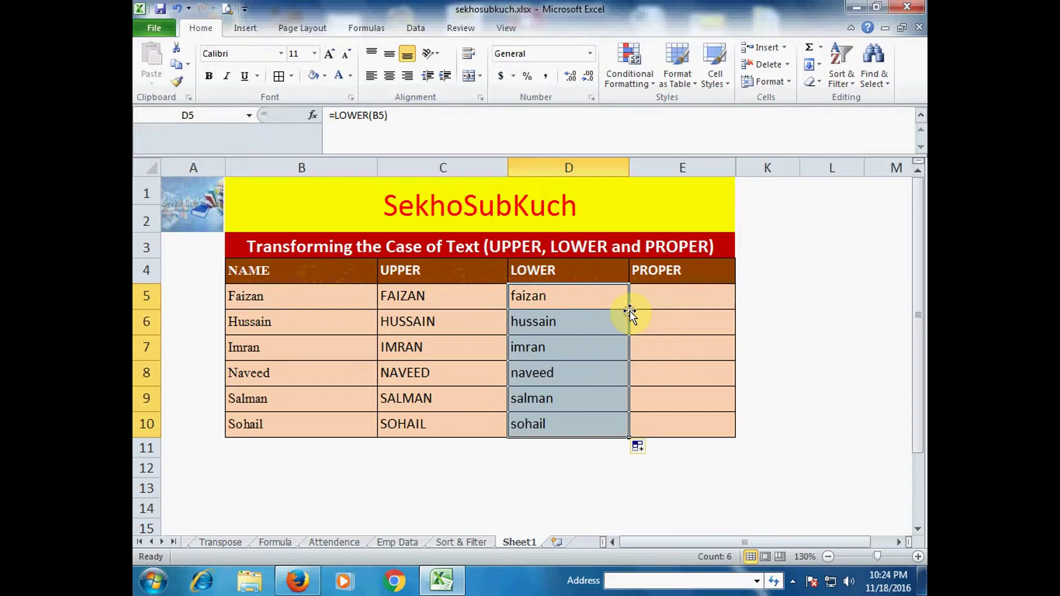
Enter =PROPER(C5) in E5 and fill the formula down the PROPER column through E10
{"action": "left_click", "coordinate": [656, 298]}
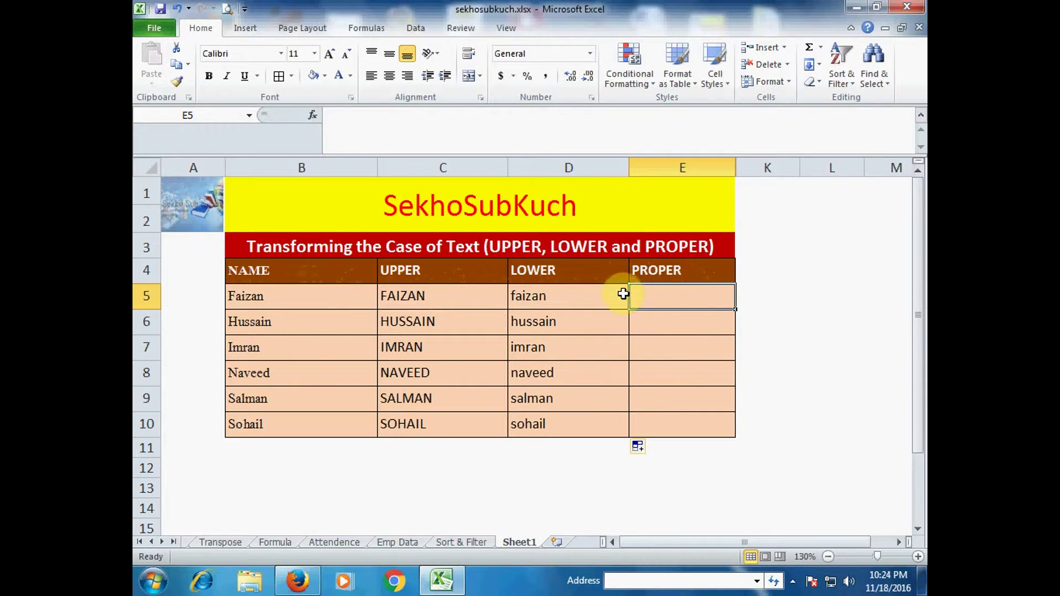
{"action": "left_click", "coordinate": [275, 300]}
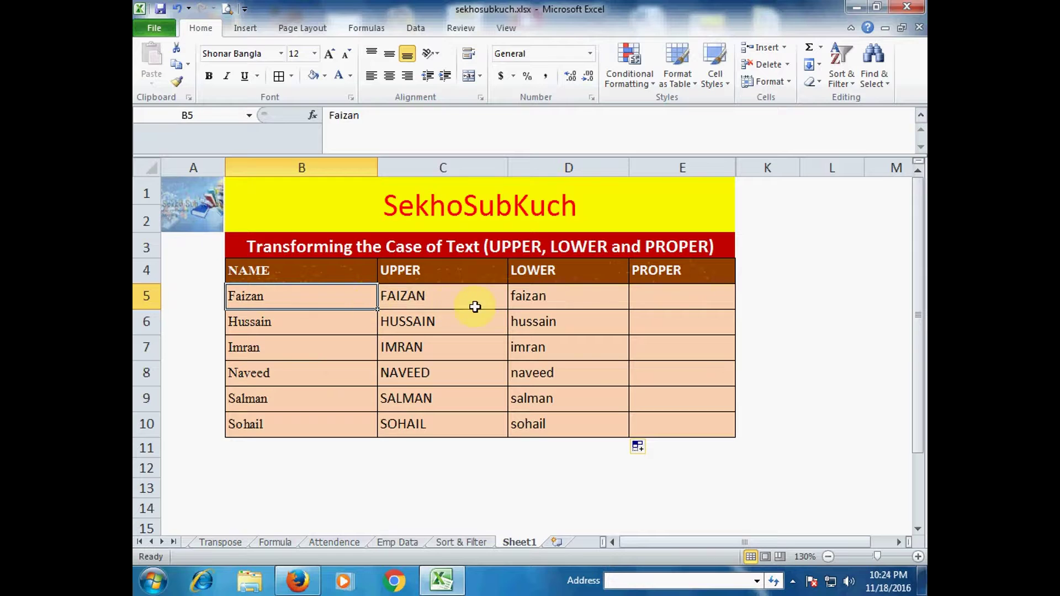
{"action": "left_click", "coordinate": [415, 299]}
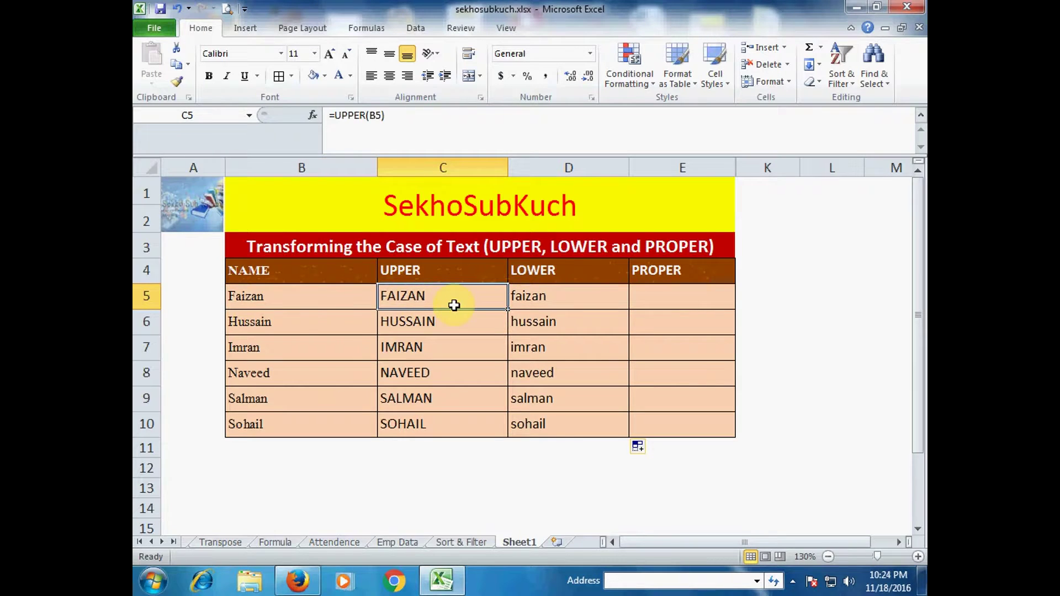
{"action": "left_click", "coordinate": [641, 301]}
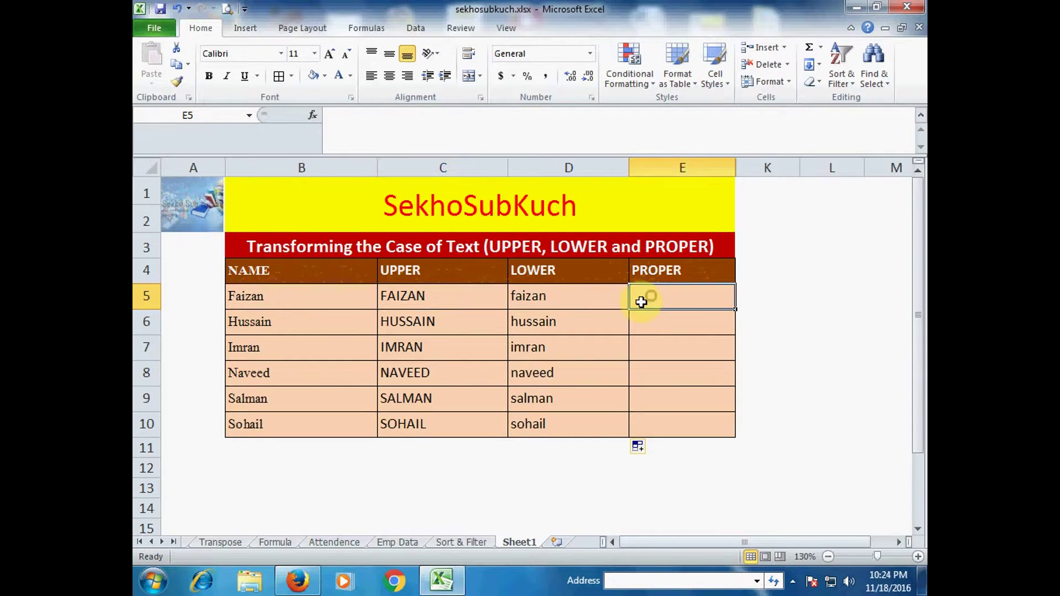
{"action": "type", "text": "=pro"}
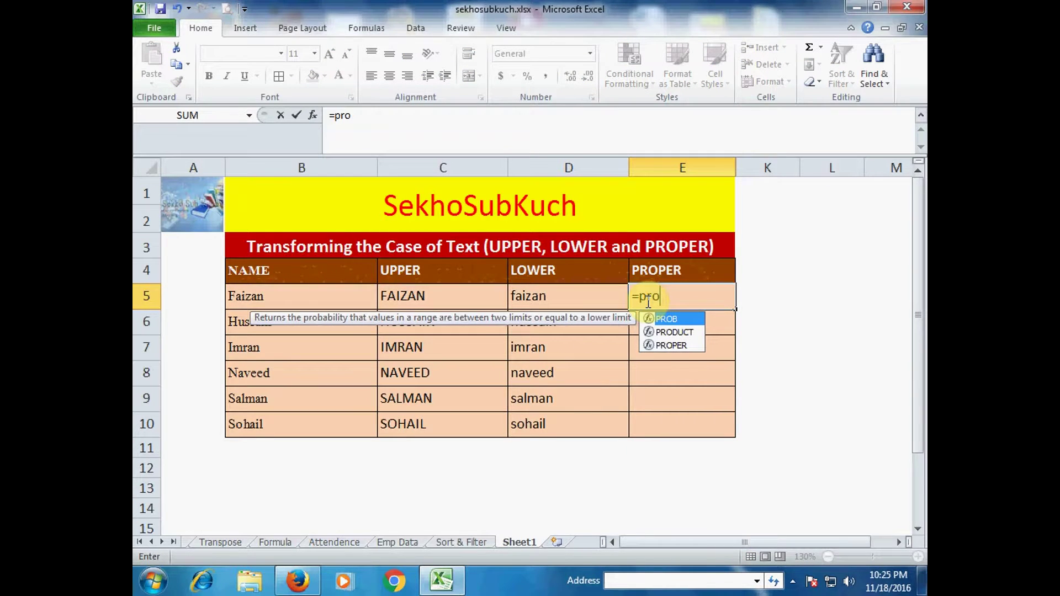
{"action": "type", "text": "p"}
{"action": "key", "text": "Tab"}
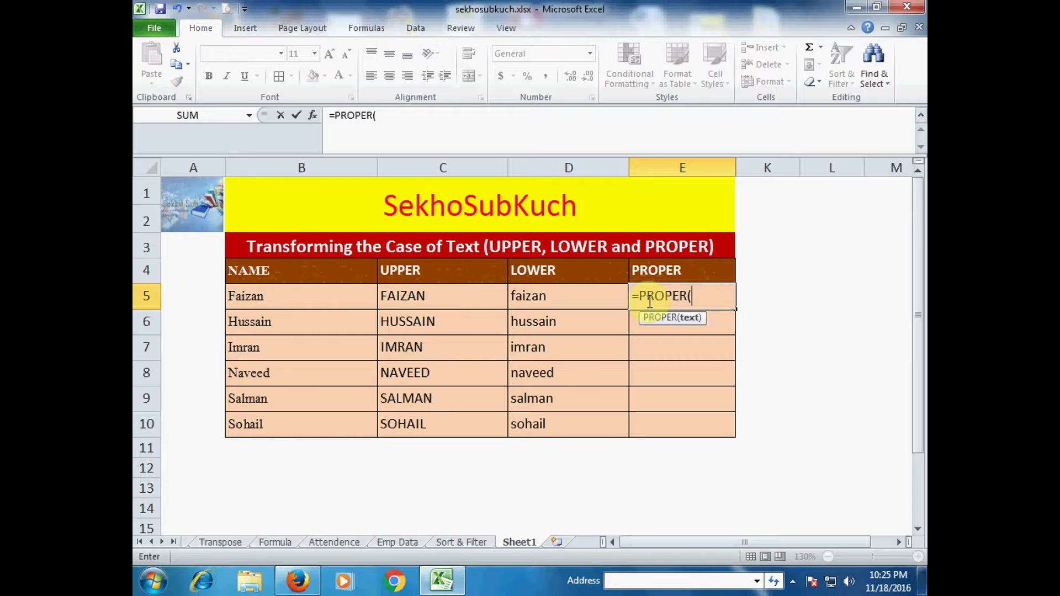
{"action": "left_click", "coordinate": [431, 298]}
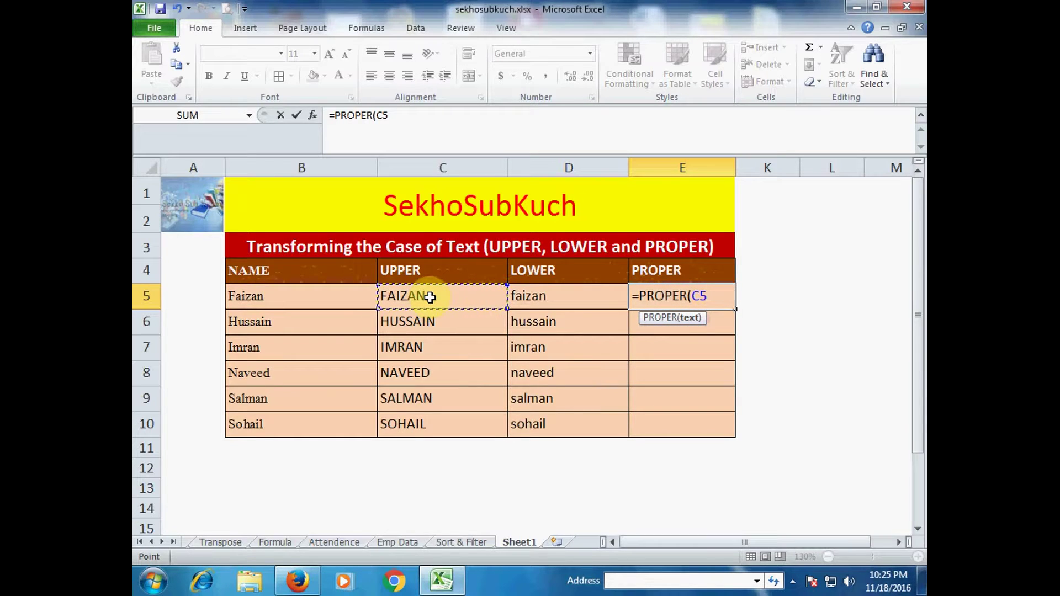
{"action": "key", "text": "Return"}
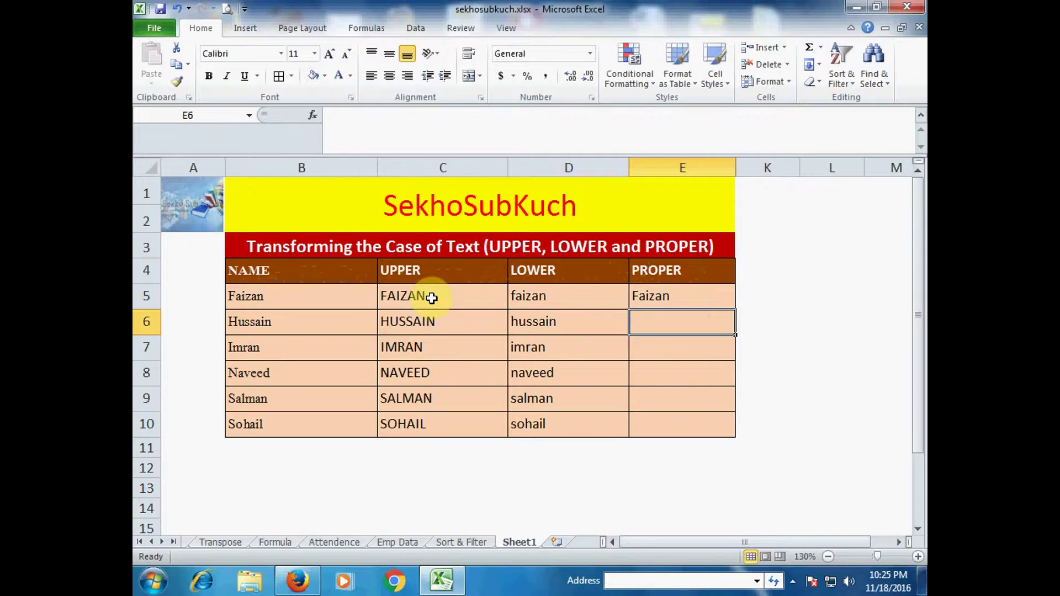
{"action": "left_click", "coordinate": [675, 298]}
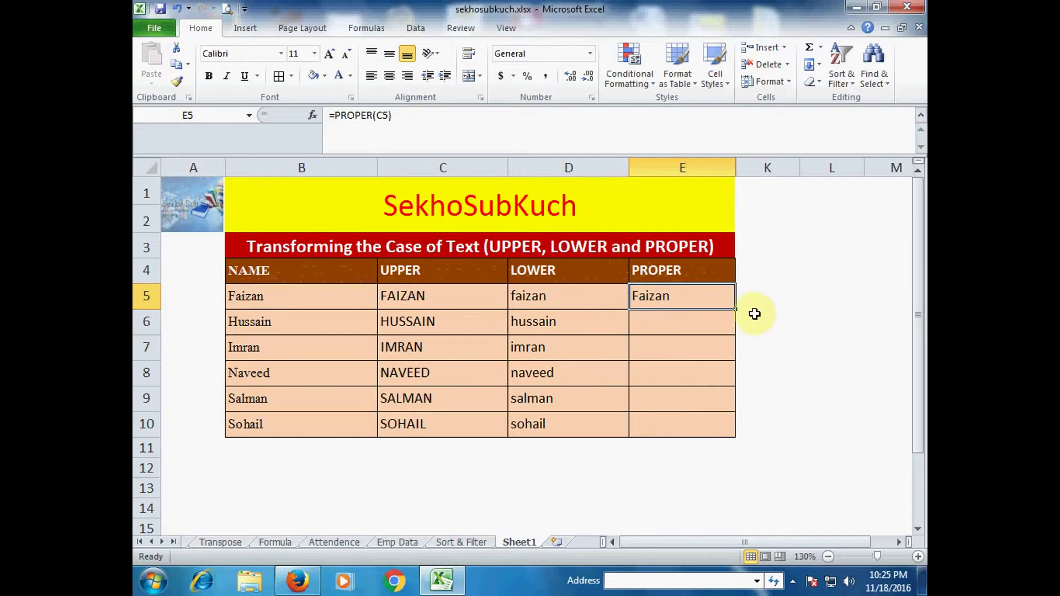
{"action": "double_click", "coordinate": [738, 312]}
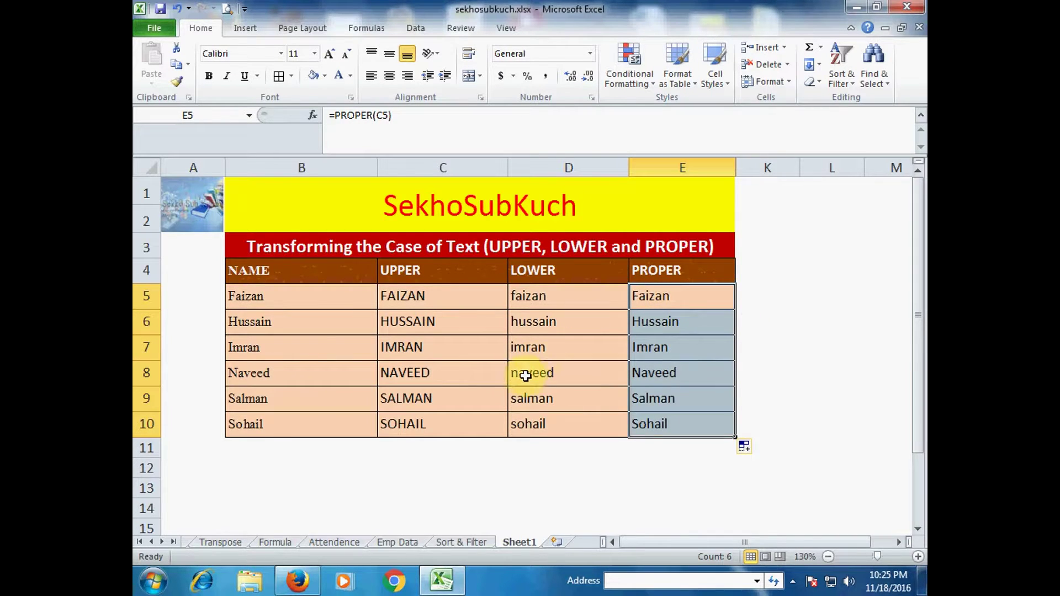
{"action": "left_click", "coordinate": [469, 364]}
{"action": "left_click", "coordinate": [456, 269]}
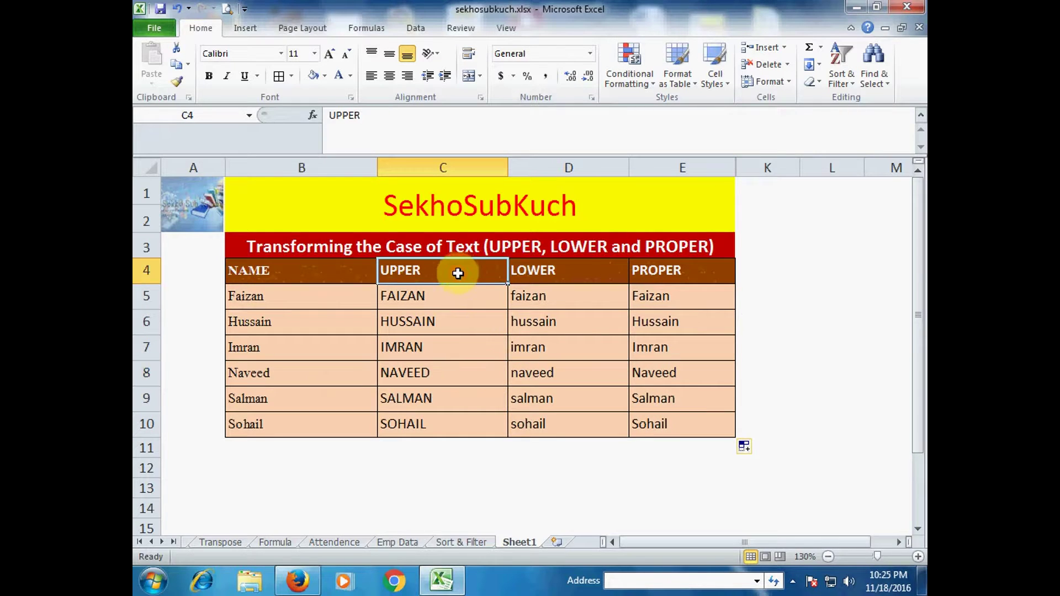
{"action": "left_click", "coordinate": [597, 271]}
{"action": "left_click", "coordinate": [657, 271]}
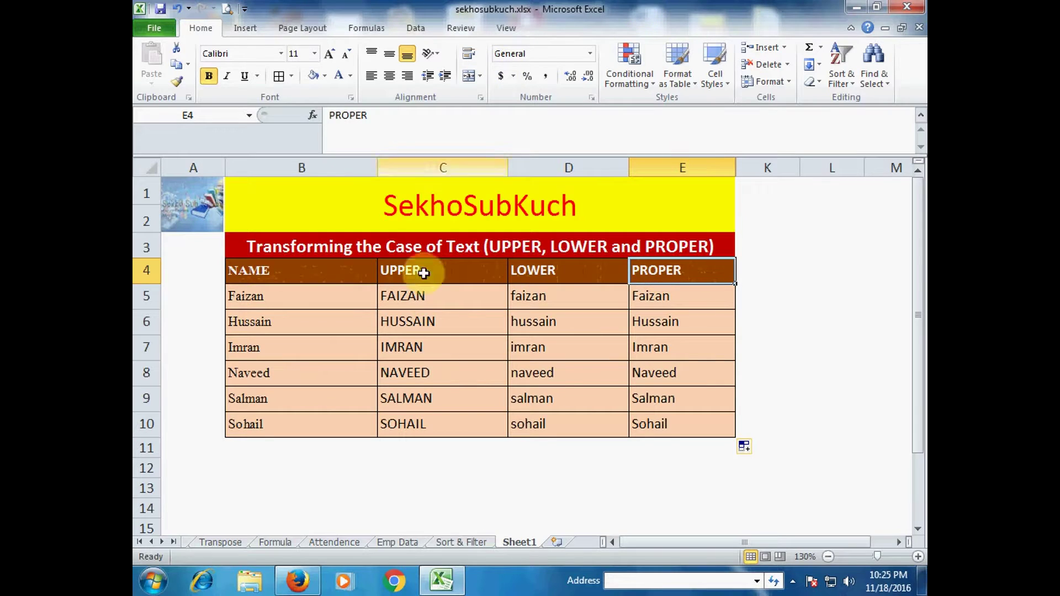
Copy the UPPER results in C5:C10 and paste them in place as values, replacing the formulas
{"action": "left_click", "coordinate": [454, 285]}
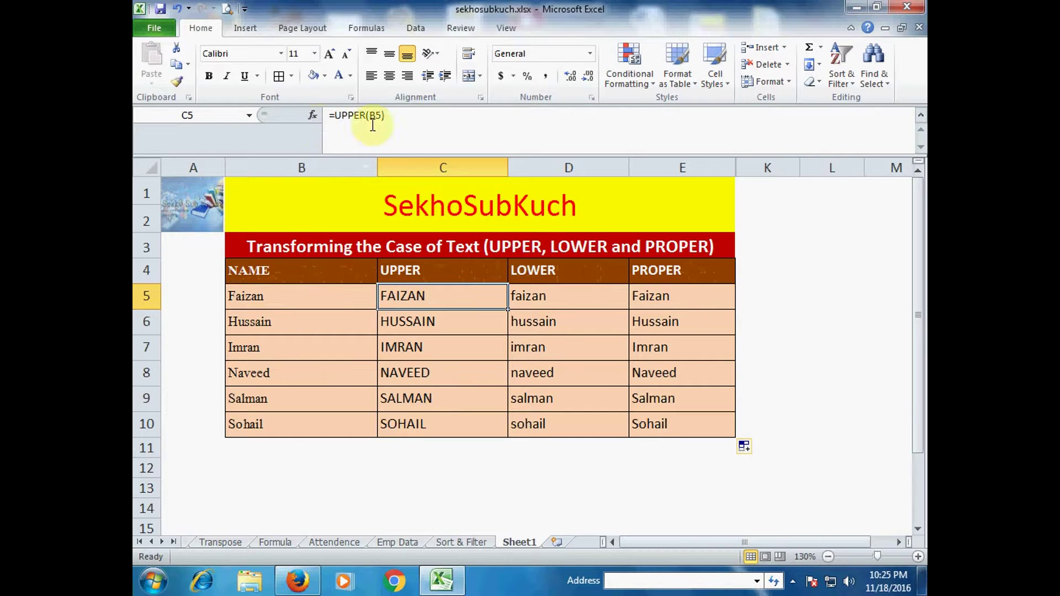
{"action": "left_click_drag", "start_coordinate": [433, 296], "coordinate": [430, 422]}
{"action": "key", "text": "ctrl+c"}
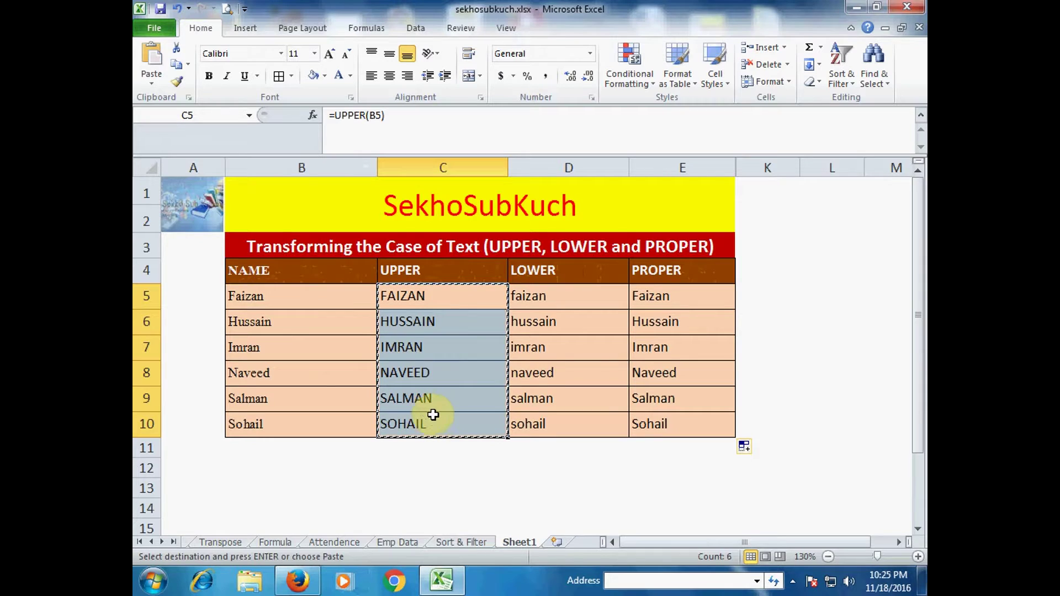
{"action": "left_click", "coordinate": [416, 296]}
{"action": "right_click", "coordinate": [414, 303]}
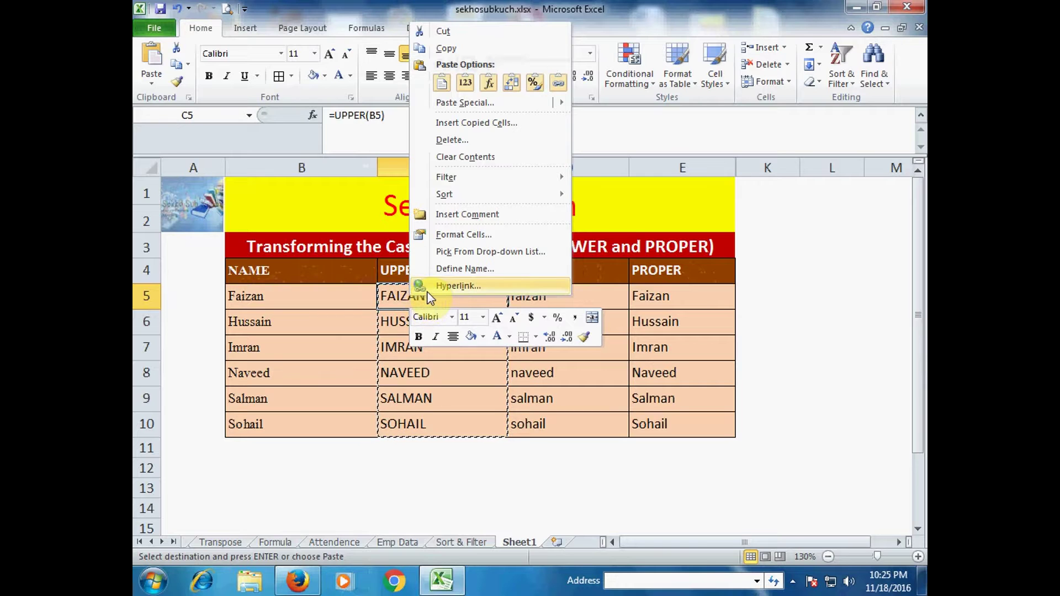
{"action": "left_click", "coordinate": [463, 87]}
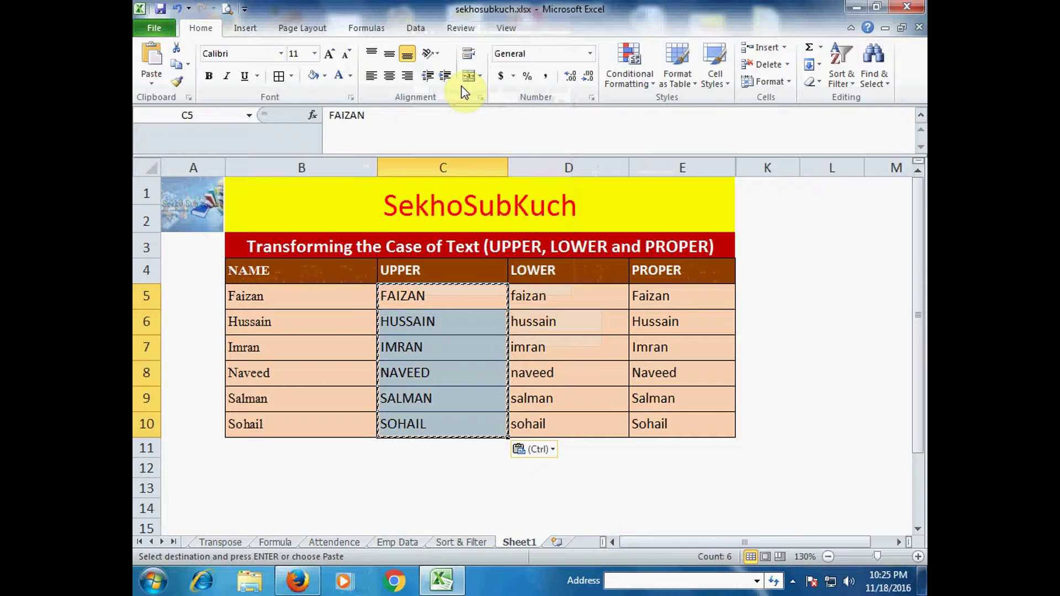
Examine the contents of each cell from C5 to C10 to check whether it holds plain text or a formula
{"action": "left_click", "coordinate": [439, 402]}
{"action": "left_click", "coordinate": [416, 298]}
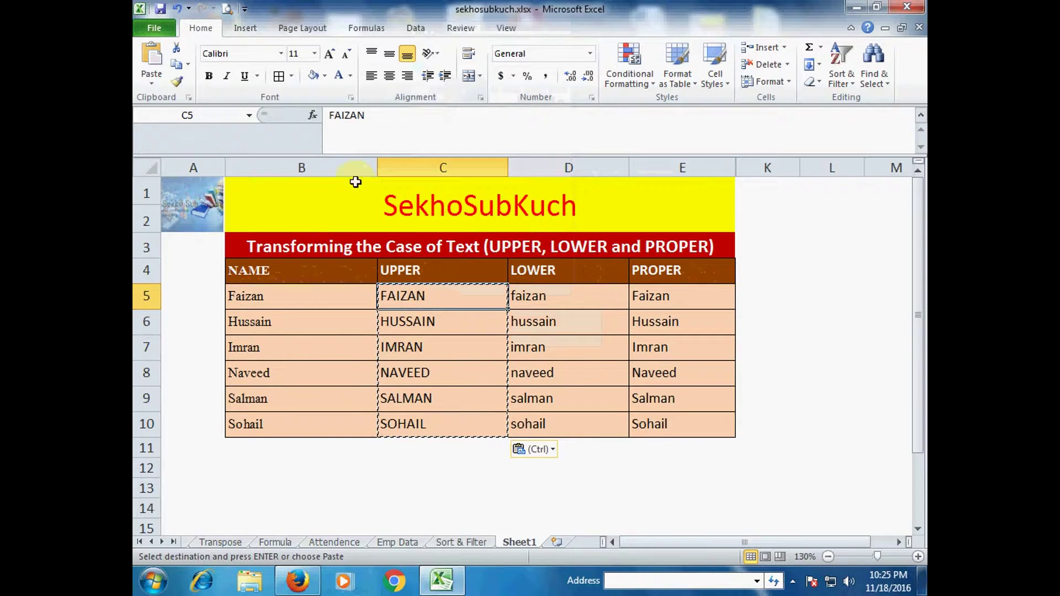
{"action": "left_click", "coordinate": [419, 322]}
{"action": "left_click", "coordinate": [433, 343]}
{"action": "left_click", "coordinate": [431, 371]}
{"action": "left_click", "coordinate": [433, 392]}
{"action": "left_click", "coordinate": [433, 426]}
{"action": "left_click", "coordinate": [428, 296]}
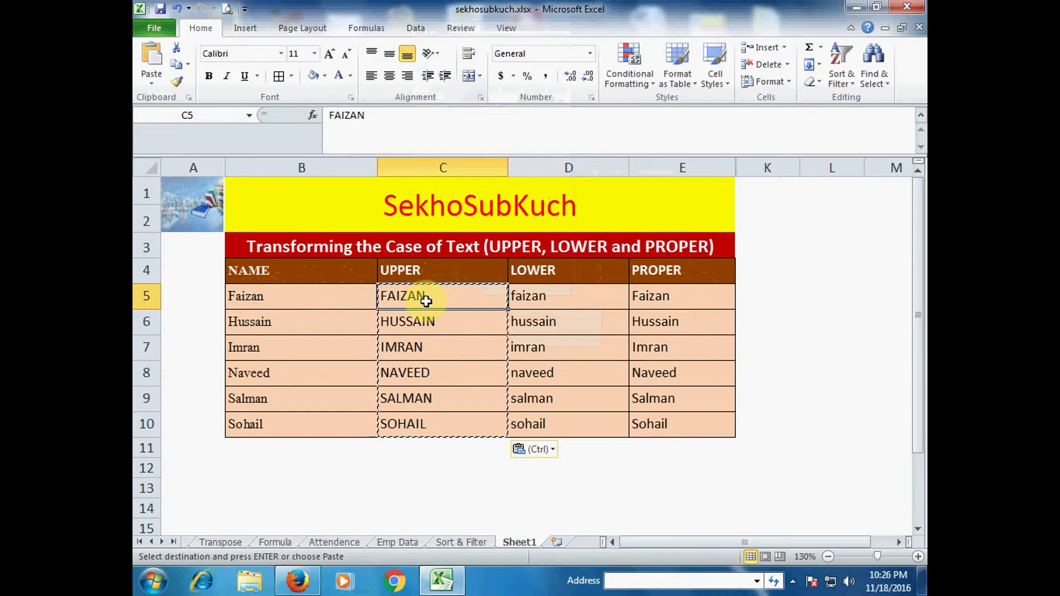
{"action": "left_click", "coordinate": [433, 325]}
{"action": "left_click", "coordinate": [433, 350]}
{"action": "left_click", "coordinate": [434, 381]}
{"action": "left_click", "coordinate": [422, 402]}
{"action": "left_click", "coordinate": [424, 425]}
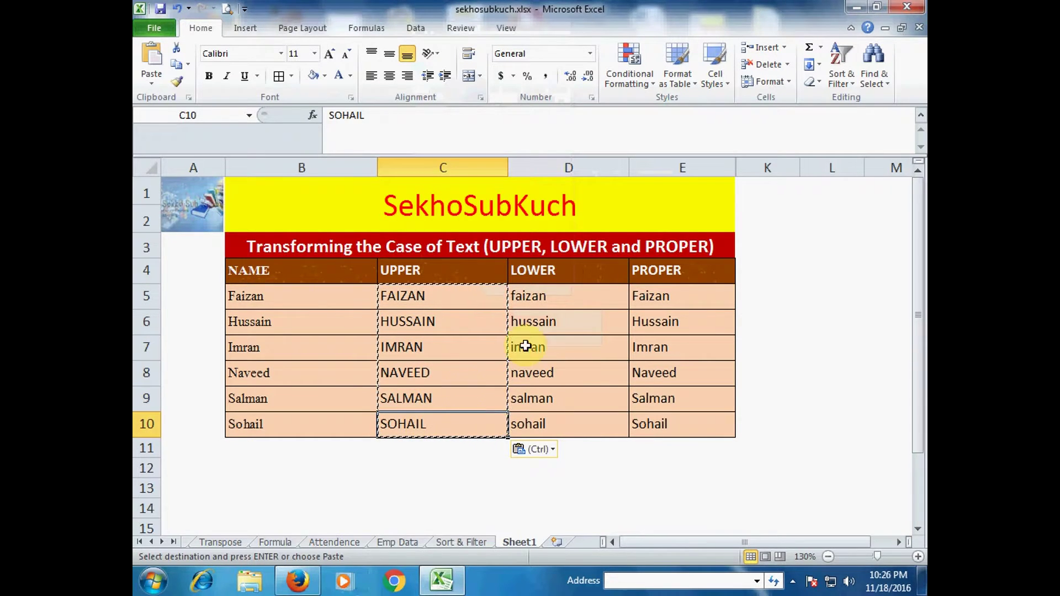
Try copying the LOWER formula from D5 to K5, and undo the paste
{"action": "left_click", "coordinate": [548, 296]}
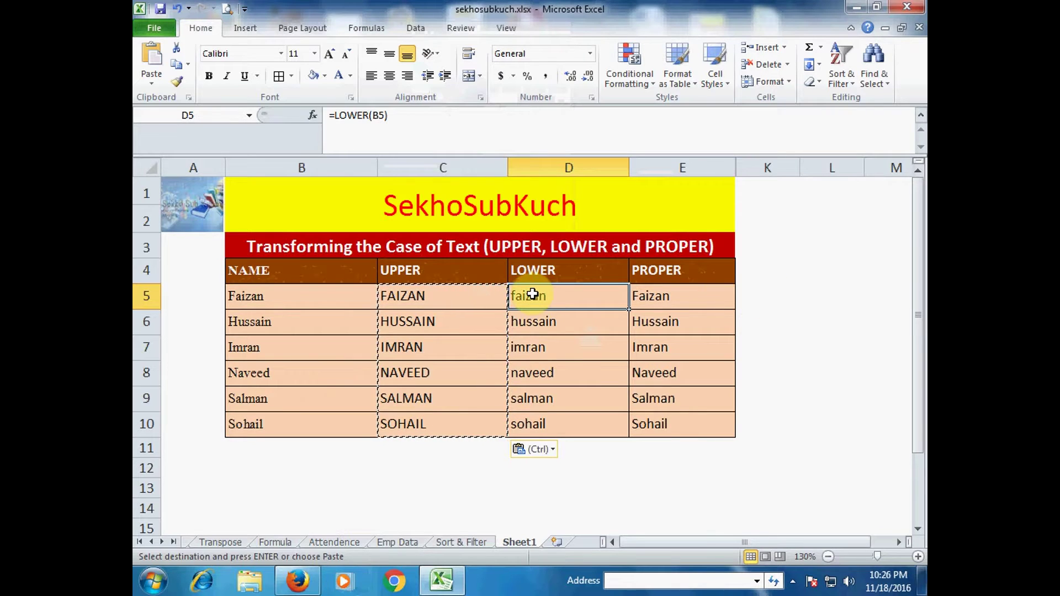
{"action": "key", "text": "ctrl+c"}
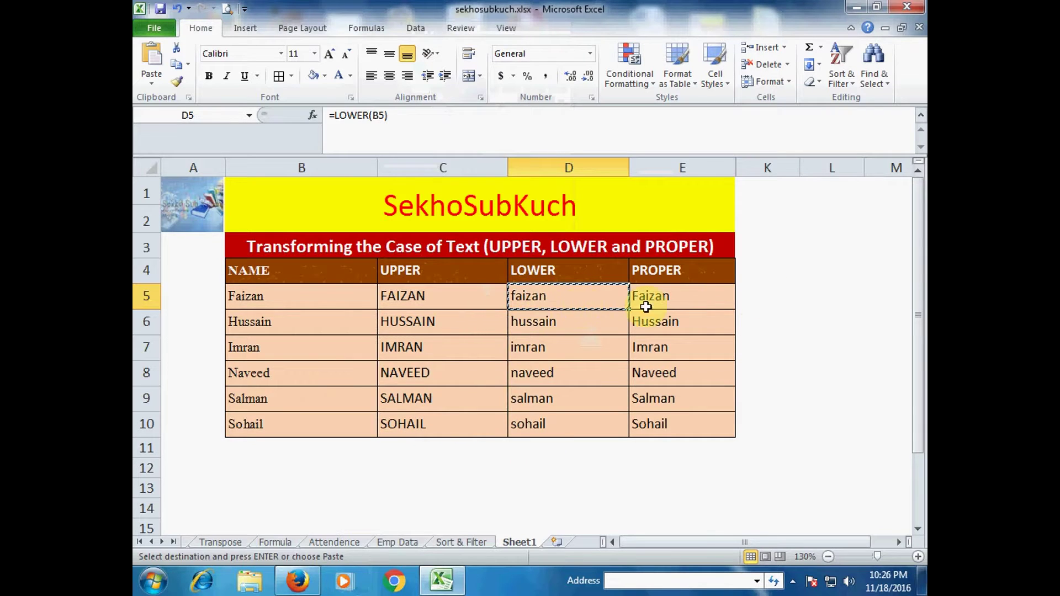
{"action": "left_click", "coordinate": [755, 294]}
{"action": "key", "text": "ctrl+v"}
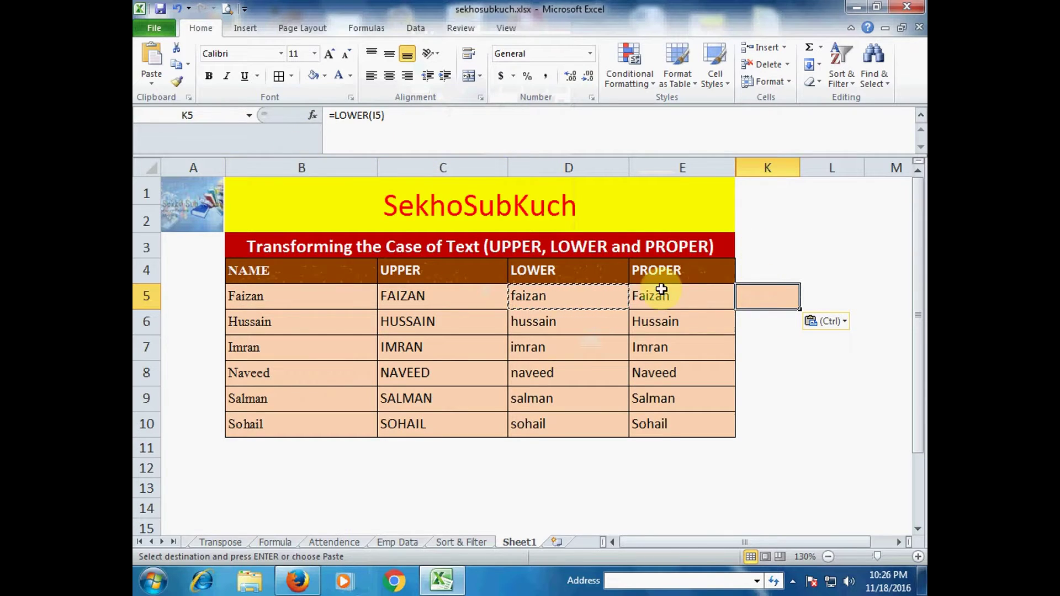
{"action": "key", "text": "ctrl+z"}
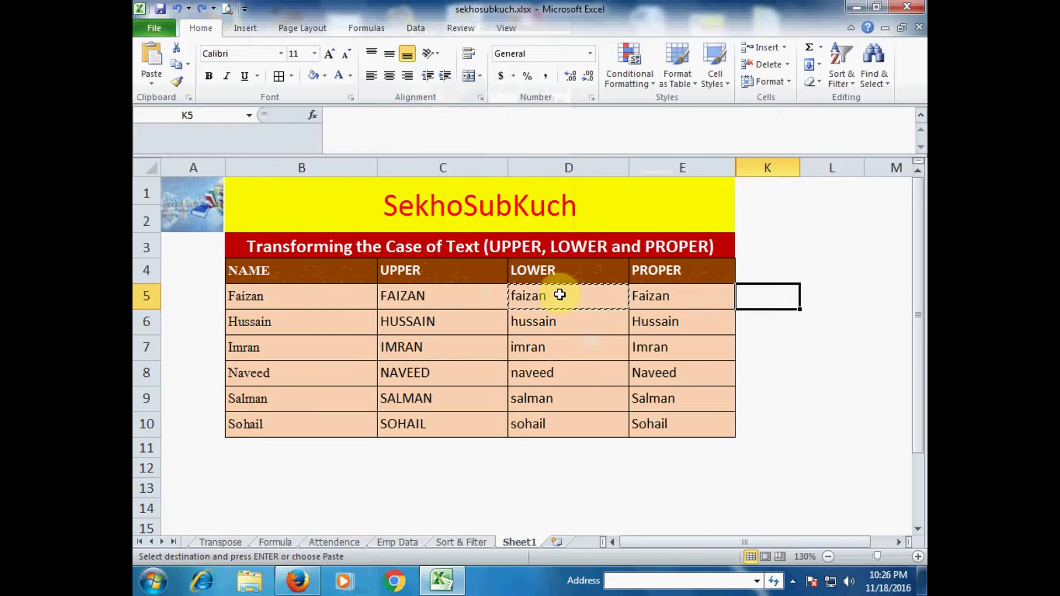
{"action": "left_click", "coordinate": [569, 298]}
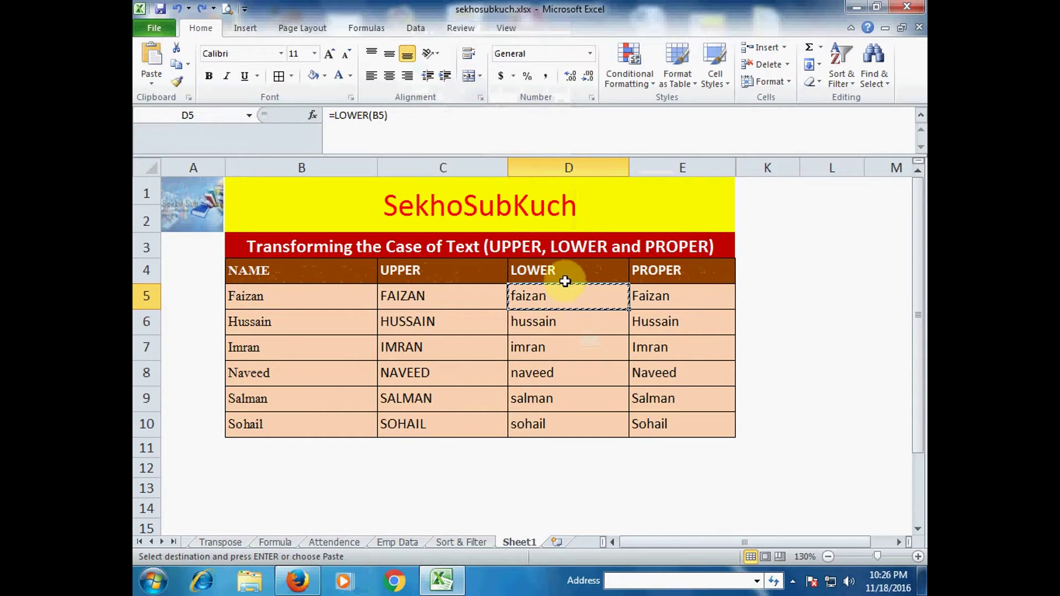
Copy the LOWER results in D5:D10 and paste them in place as values, replacing the formulas
{"action": "left_click_drag", "start_coordinate": [563, 293], "coordinate": [565, 425]}
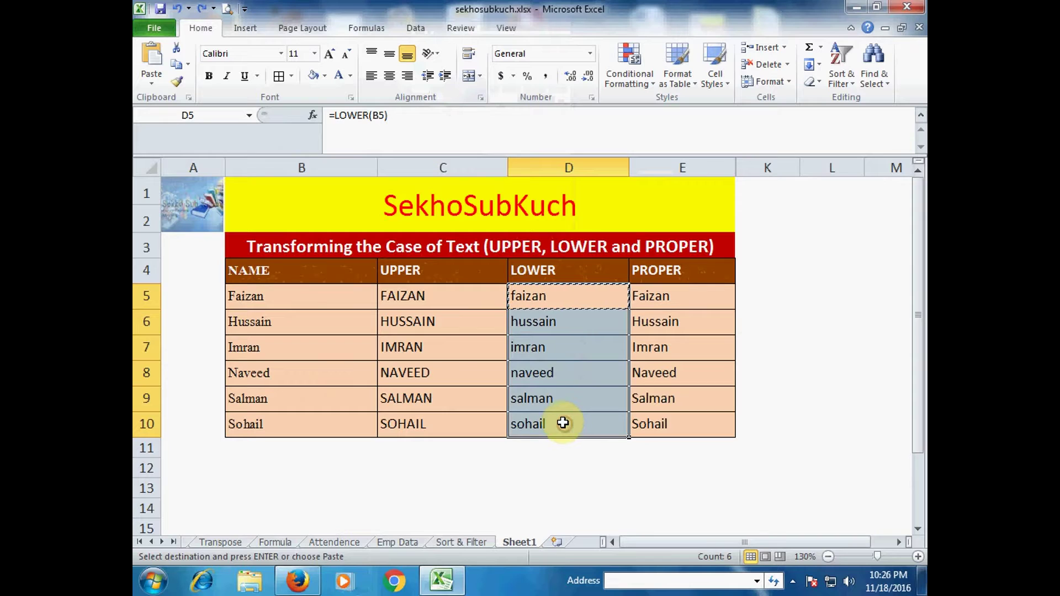
{"action": "key", "text": "ctrl+c"}
{"action": "left_click", "coordinate": [555, 295]}
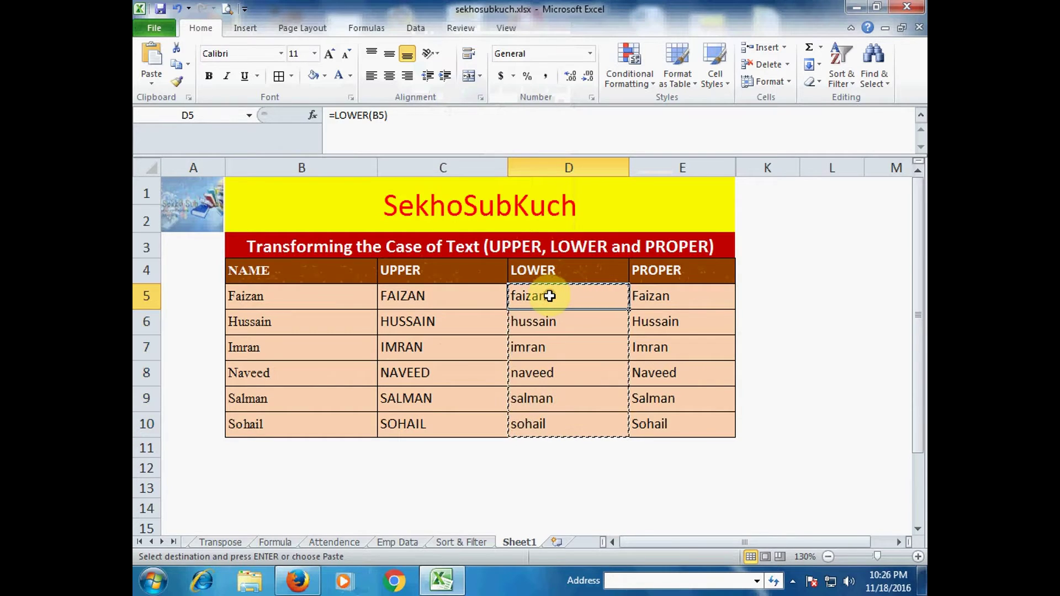
{"action": "right_click", "coordinate": [552, 296]}
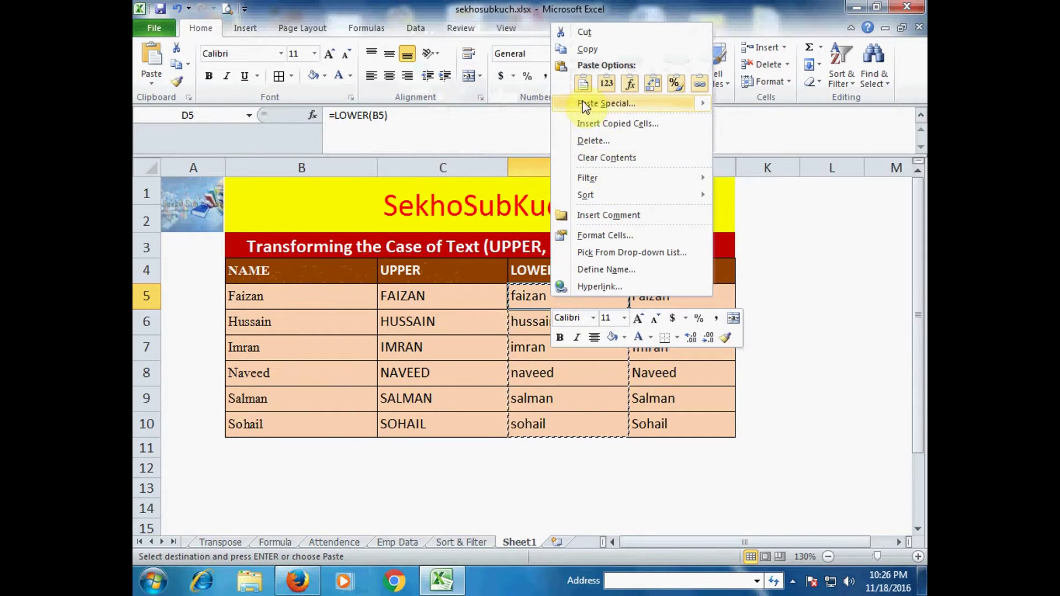
{"action": "left_click", "coordinate": [607, 83]}
Test copying the plain lowercase value from D5 to K5, undo the paste, and check the contents of D7 and C8
{"action": "left_click", "coordinate": [547, 306]}
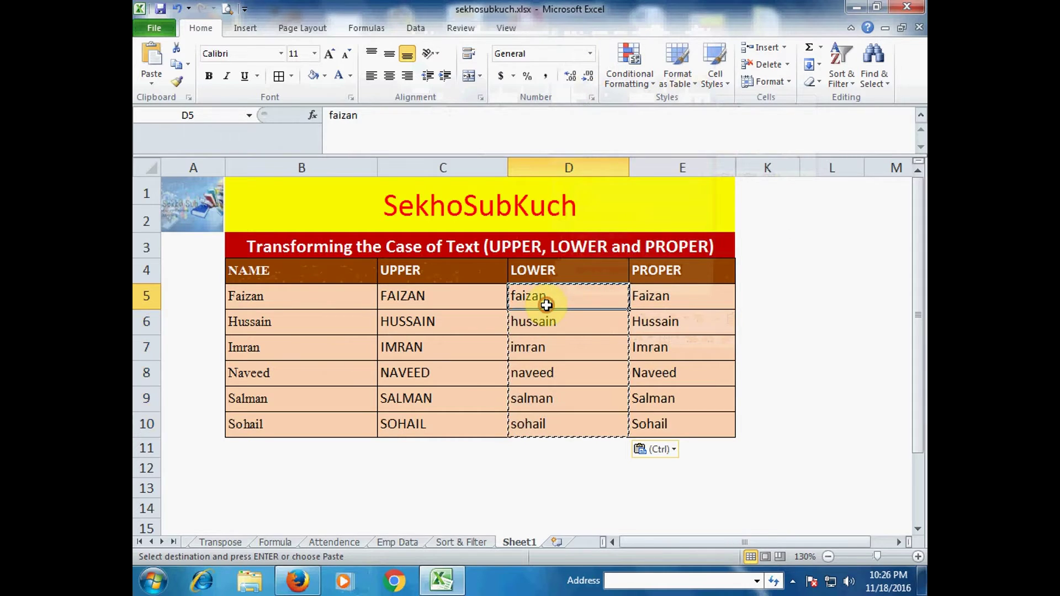
{"action": "key", "text": "ctrl"}
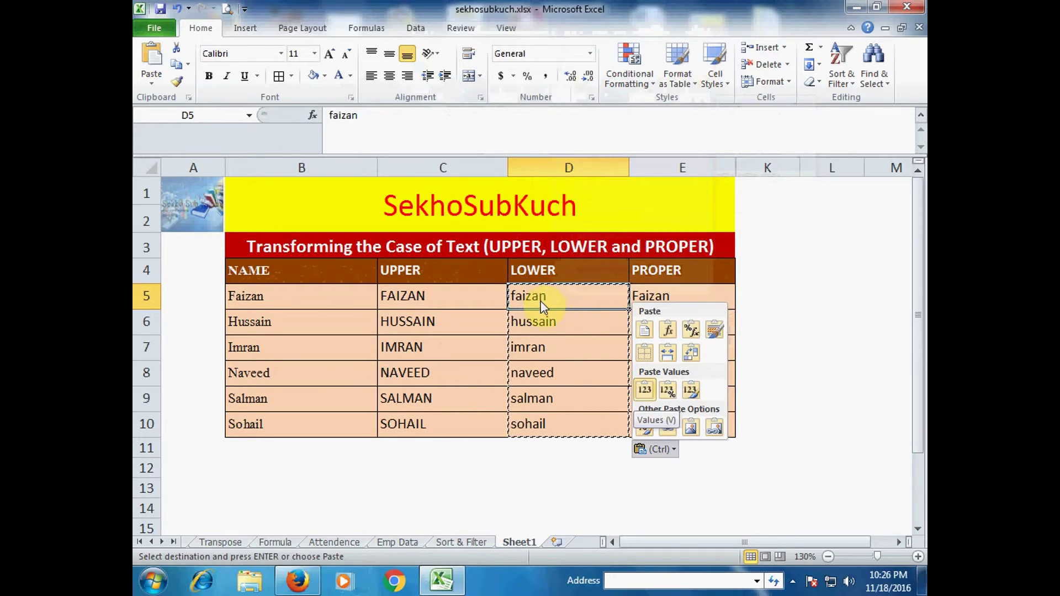
{"action": "key", "text": "ctrl"}
{"action": "key", "text": "ctrl+c"}
{"action": "left_click", "coordinate": [772, 293]}
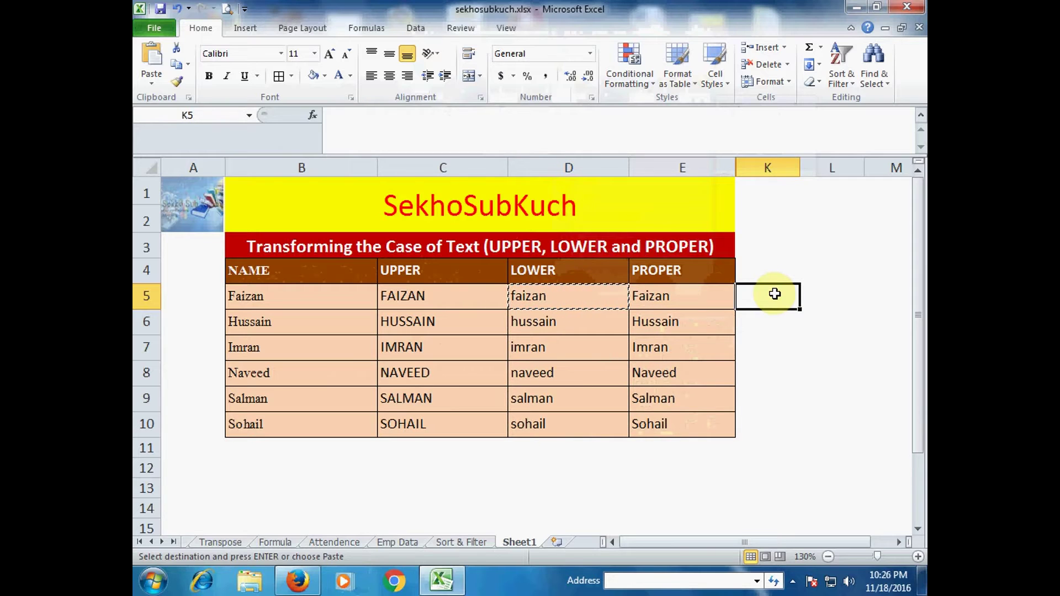
{"action": "key", "text": "ctrl+v"}
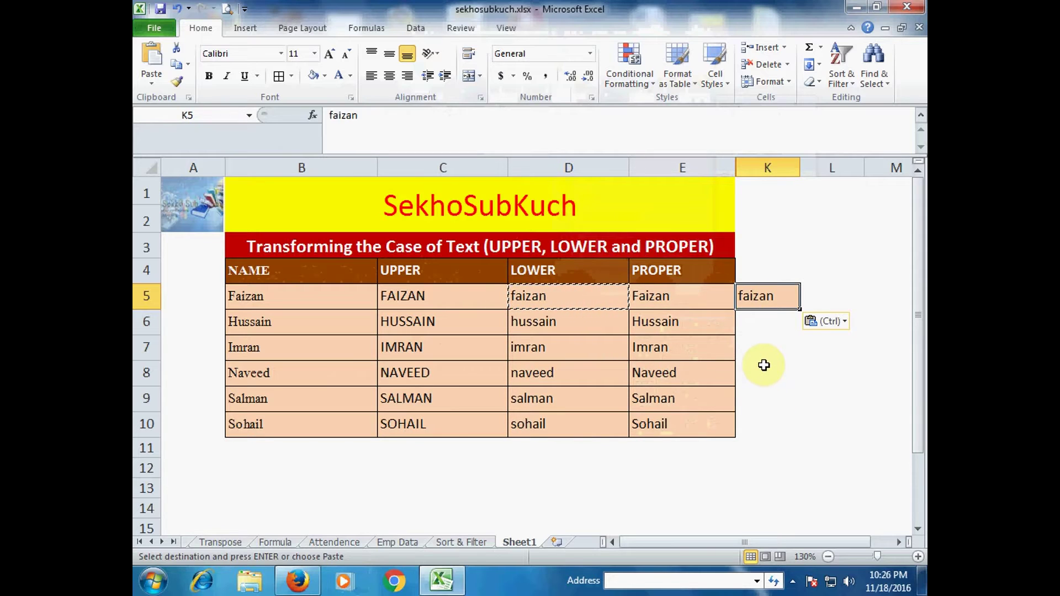
{"action": "key", "text": "ctrl+z"}
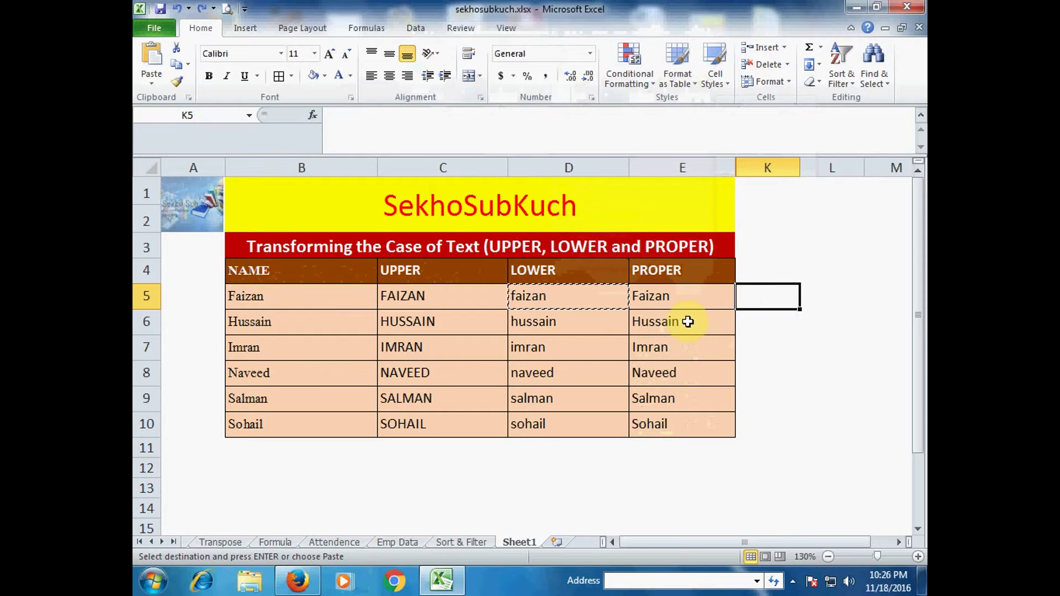
{"action": "left_click", "coordinate": [564, 347]}
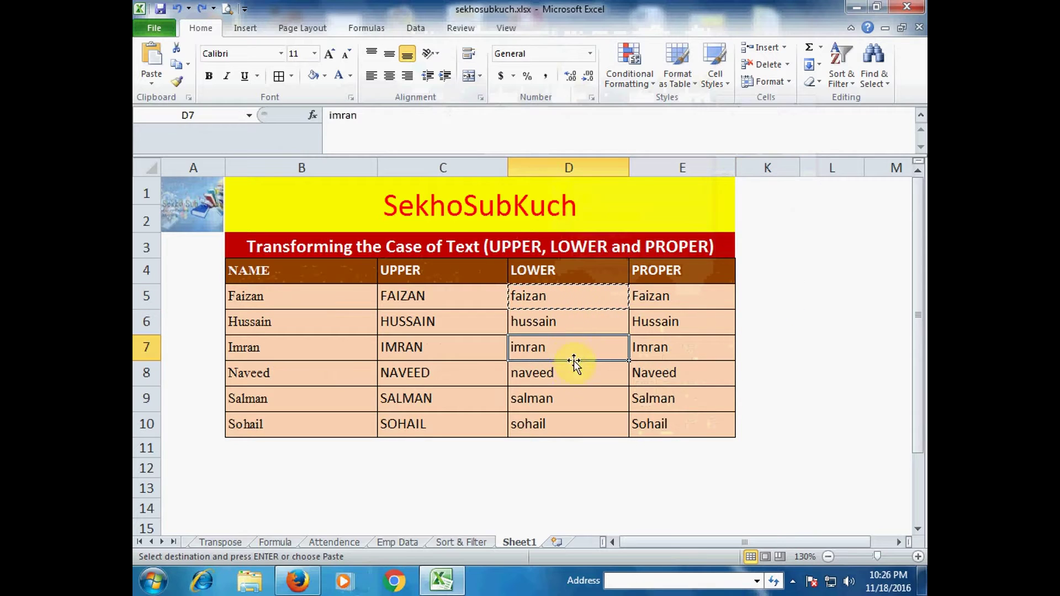
{"action": "left_click", "coordinate": [448, 380]}
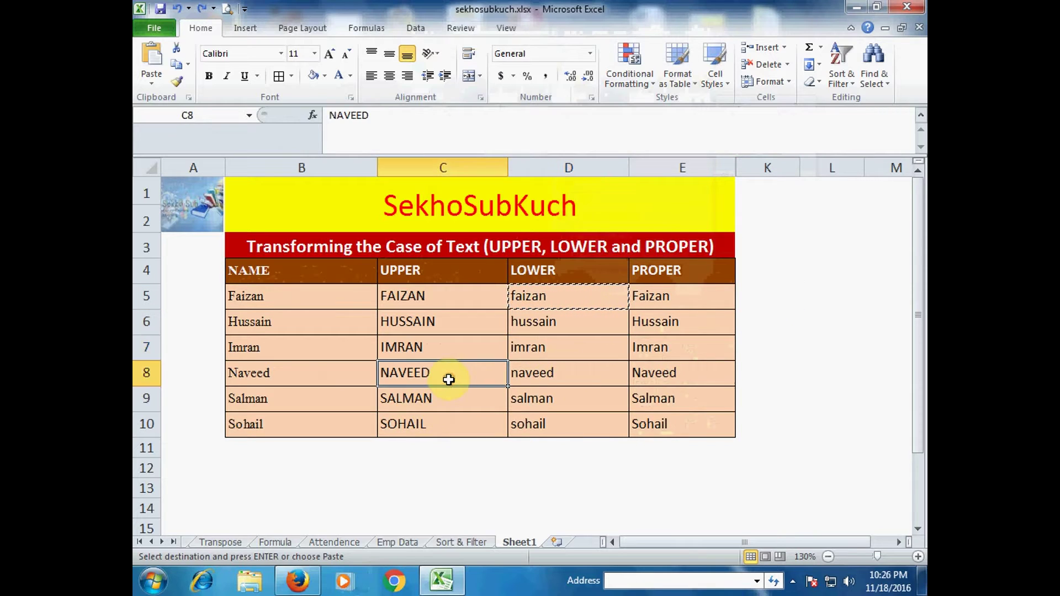